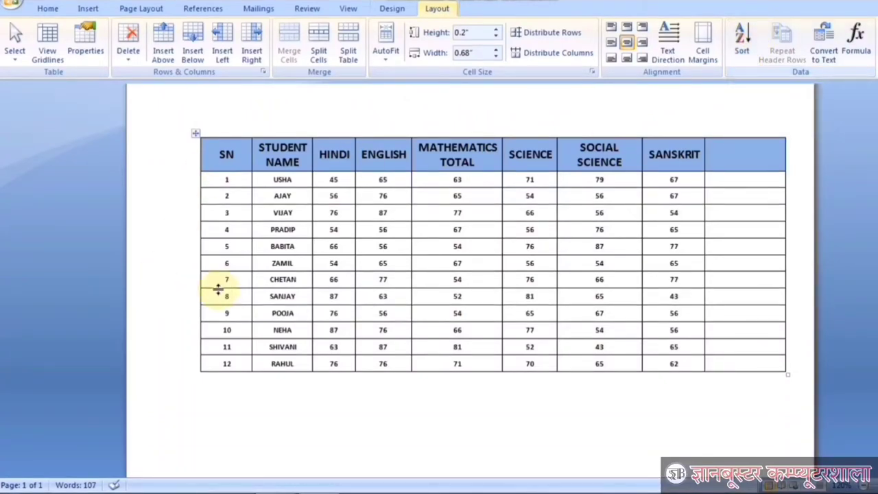
# Select several names in the STUDENT NAME column, then put the caret back in the table
pyautogui.click(256, 279)
pyautogui.click(285, 363)
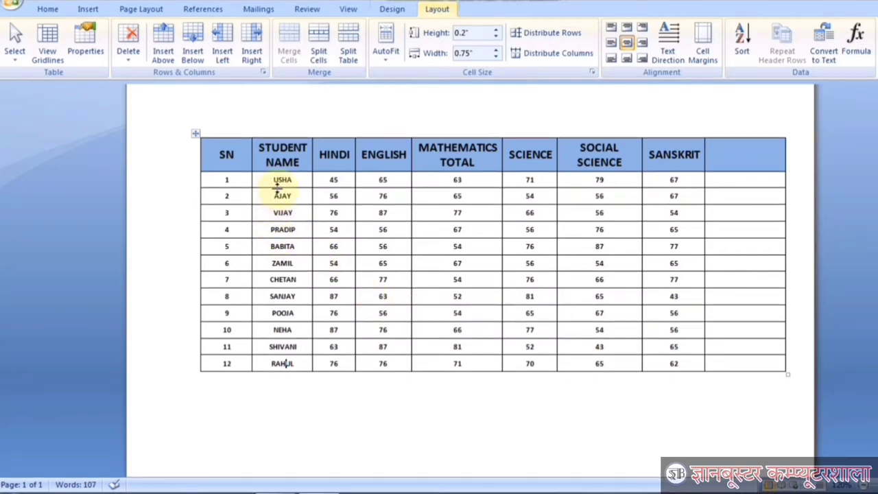
pyautogui.moveTo(277, 179); pyautogui.dragTo(284, 205)
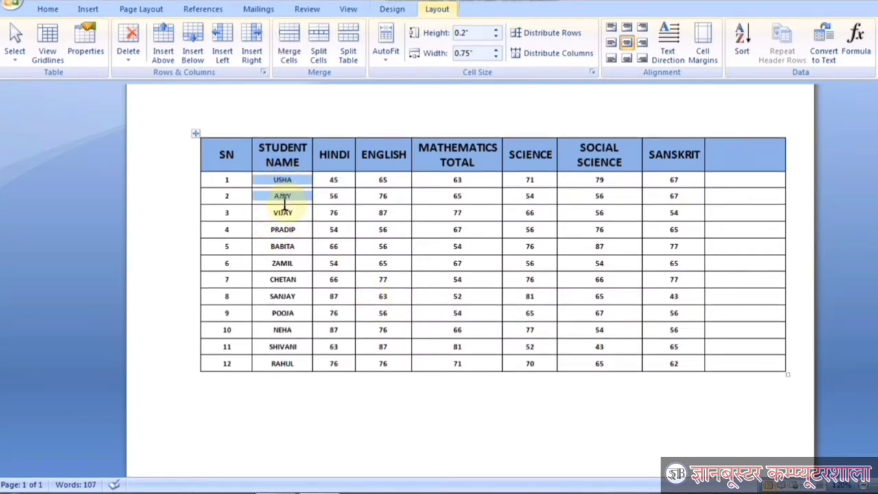
pyautogui.doubleClick(282, 212)
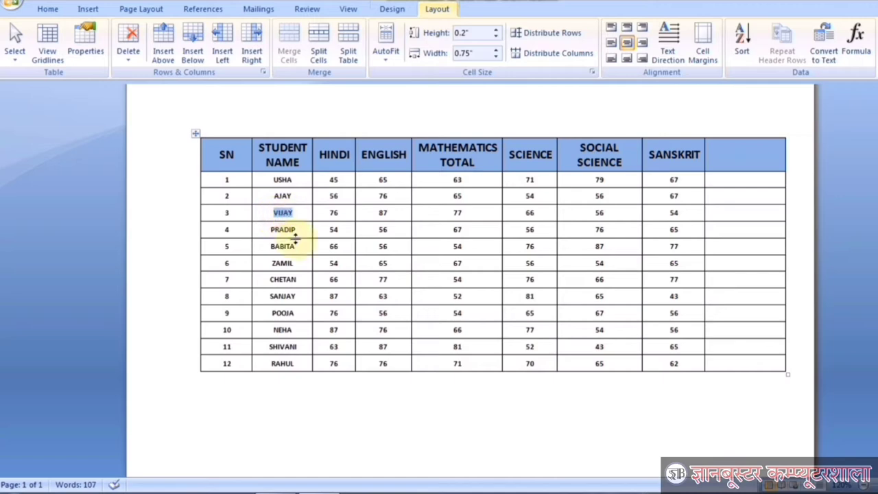
pyautogui.doubleClick(280, 229)
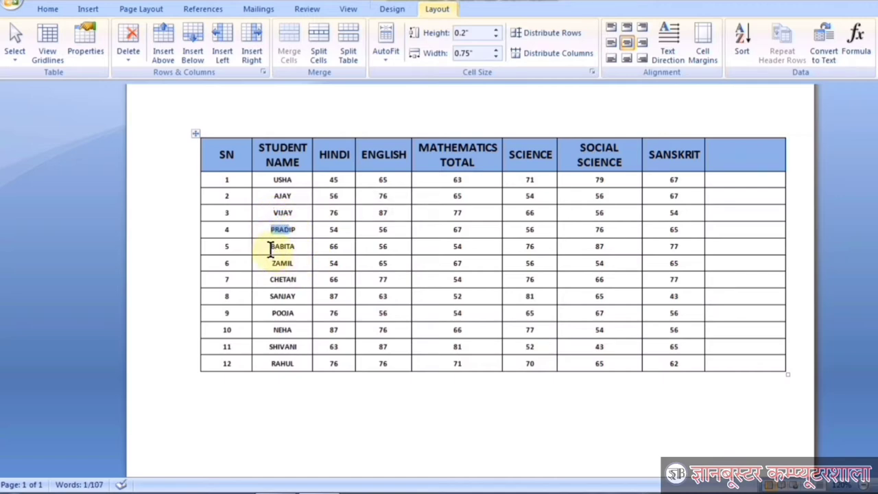
pyautogui.doubleClick(280, 247)
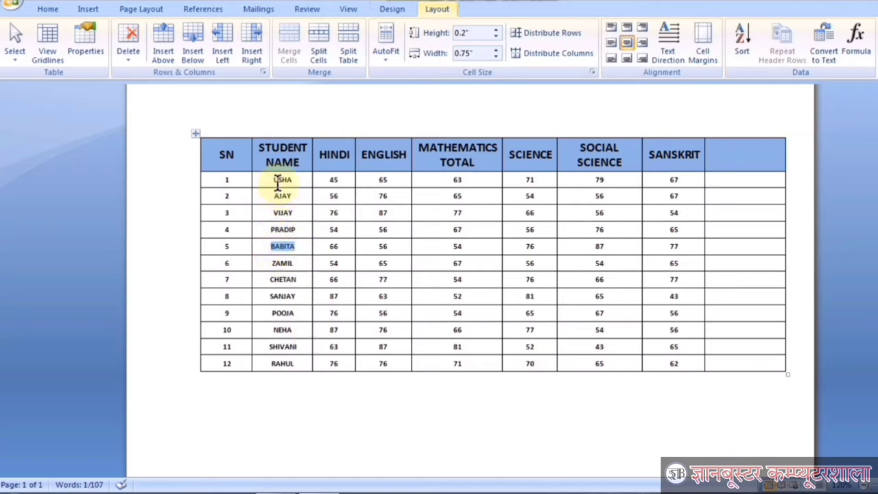
pyautogui.moveTo(277, 179); pyautogui.dragTo(300, 362)
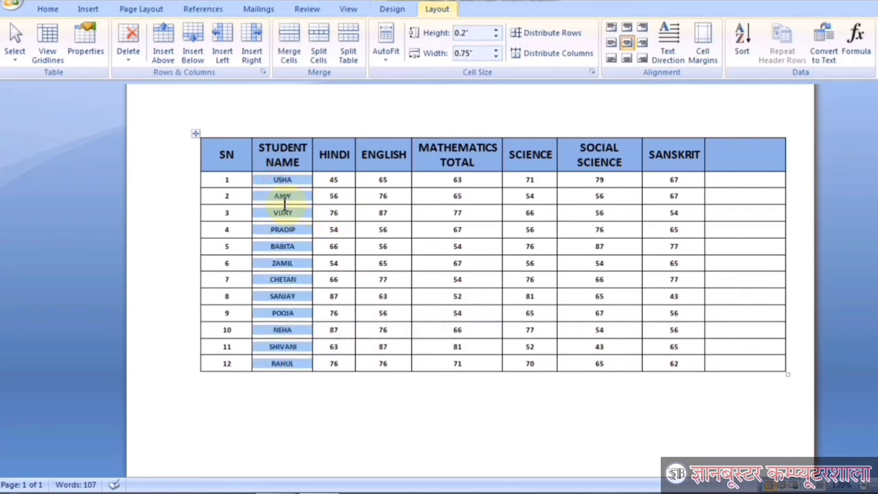
pyautogui.click(287, 212)
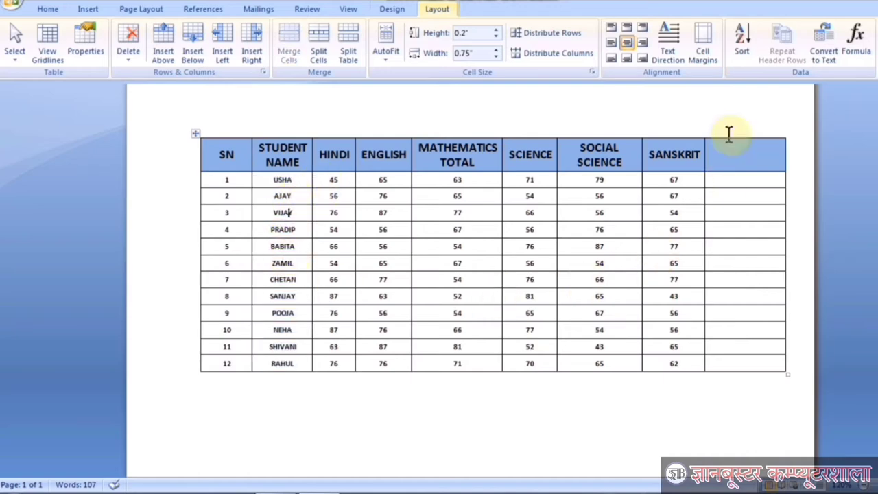
# Sort the table by STUDENT NAME as Text, Ascending, with the header row kept on top
pyautogui.click(747, 42)
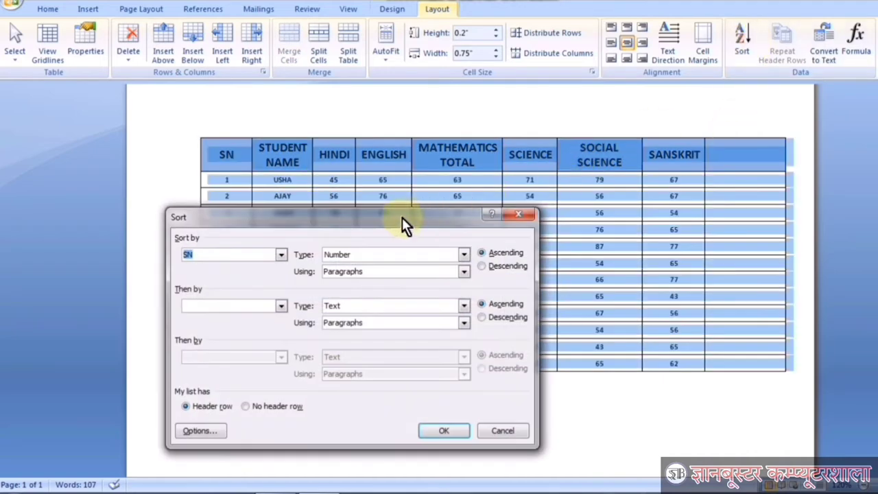
pyautogui.moveTo(402, 218); pyautogui.dragTo(642, 118)
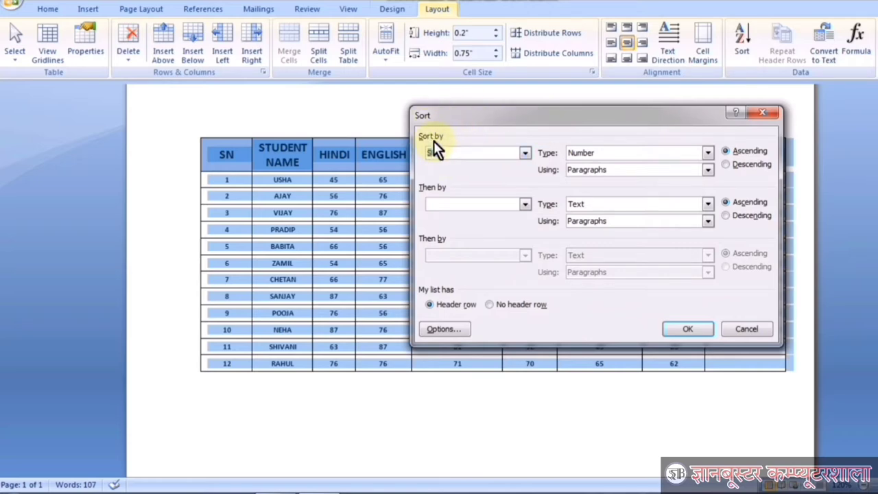
pyautogui.moveTo(527, 114); pyautogui.dragTo(553, 99)
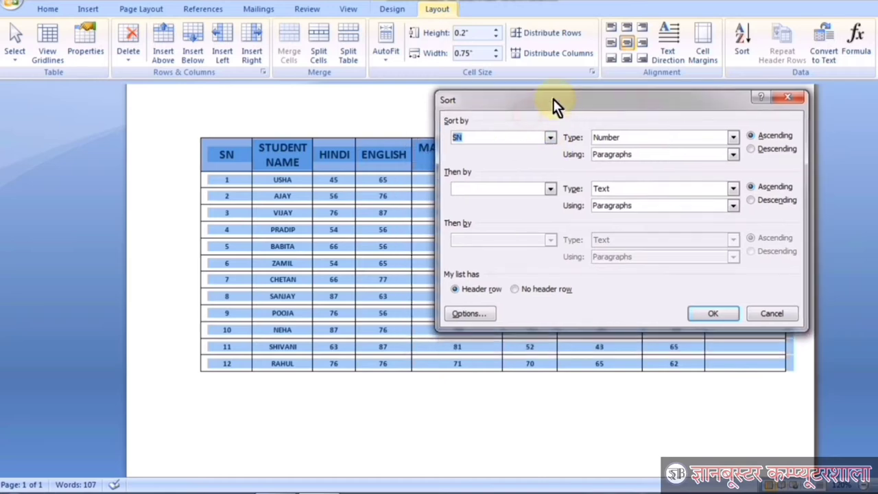
pyautogui.click(550, 139)
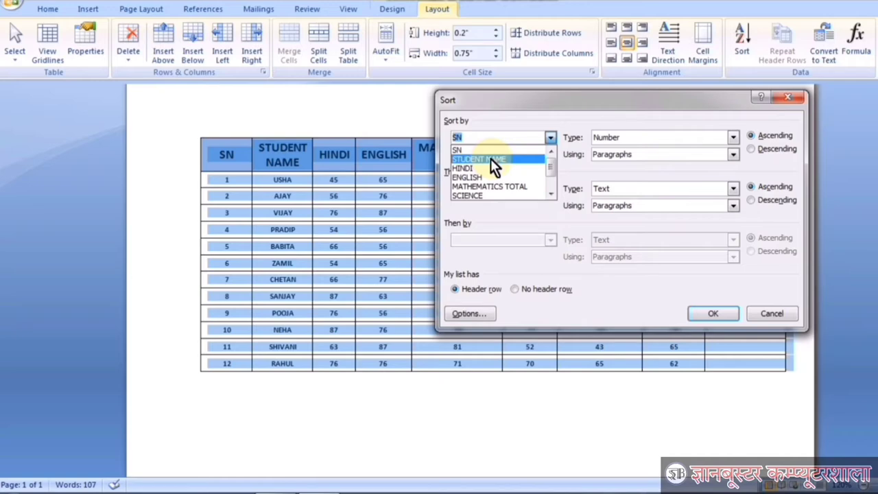
pyautogui.click(490, 159)
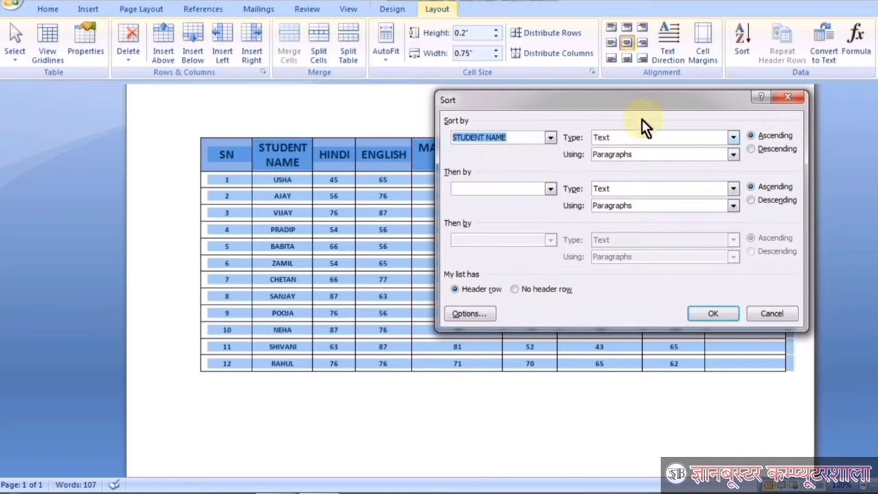
pyautogui.moveTo(639, 105); pyautogui.dragTo(625, 76)
pyautogui.click(716, 107)
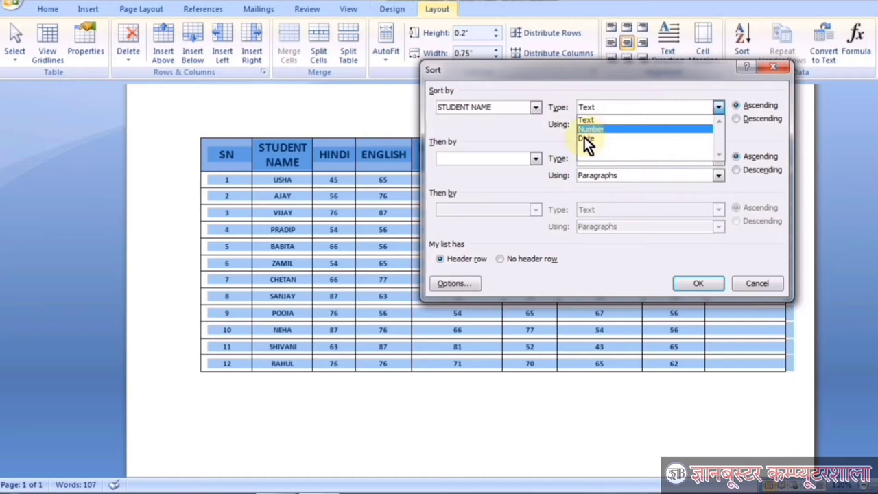
pyautogui.click(610, 121)
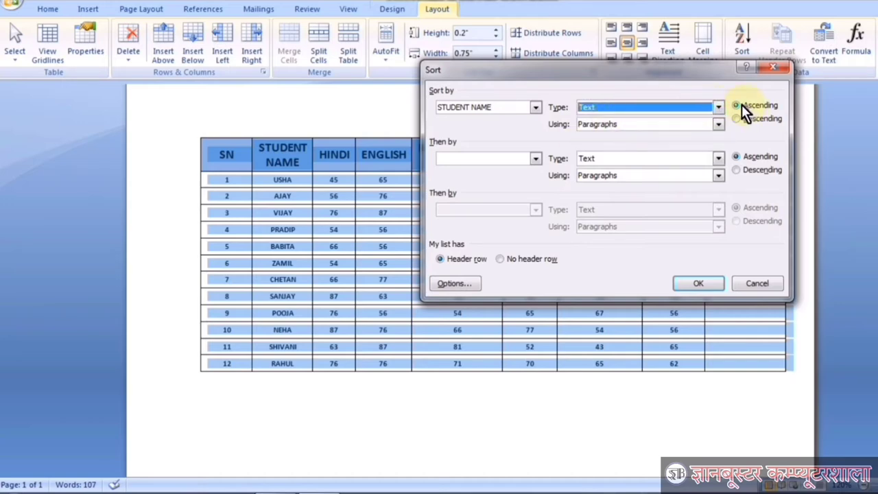
pyautogui.moveTo(662, 71); pyautogui.dragTo(665, 64)
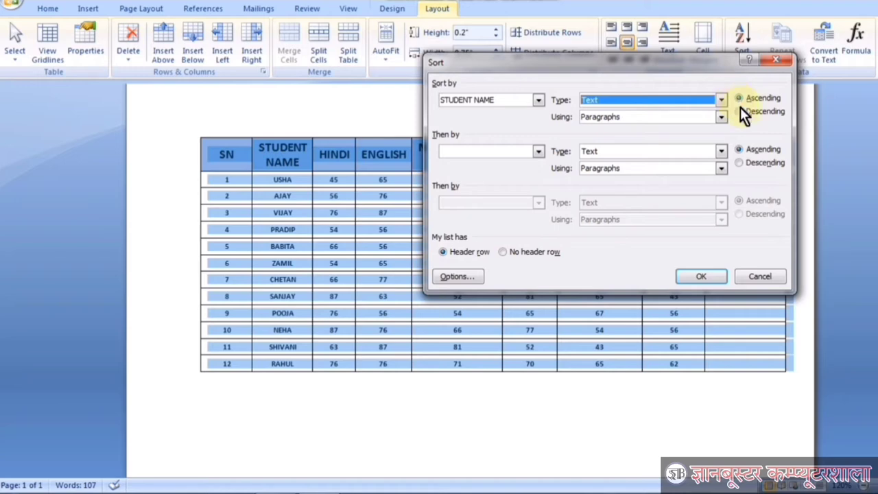
pyautogui.click(740, 112)
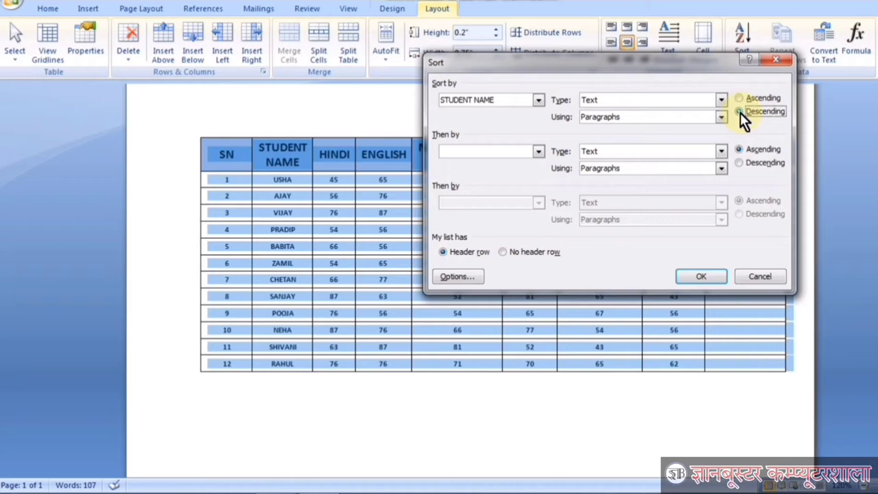
pyautogui.click(737, 98)
pyautogui.click(702, 275)
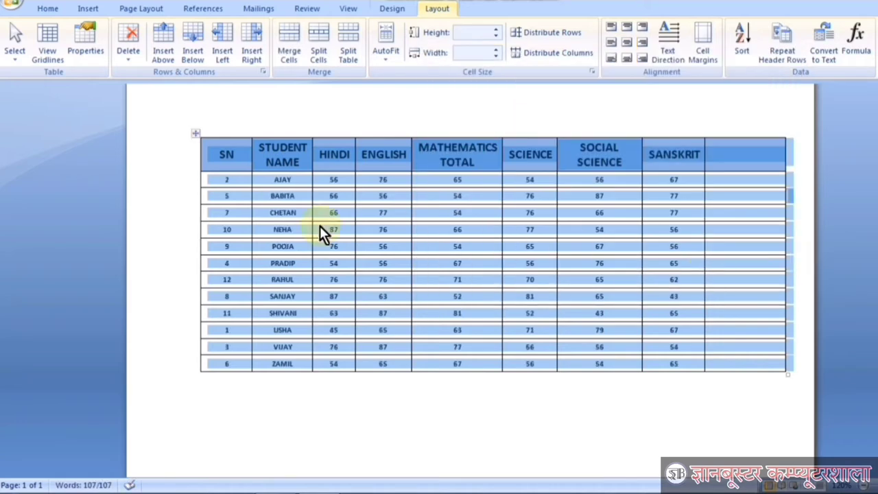
pyautogui.click(279, 180)
pyautogui.doubleClick(282, 180)
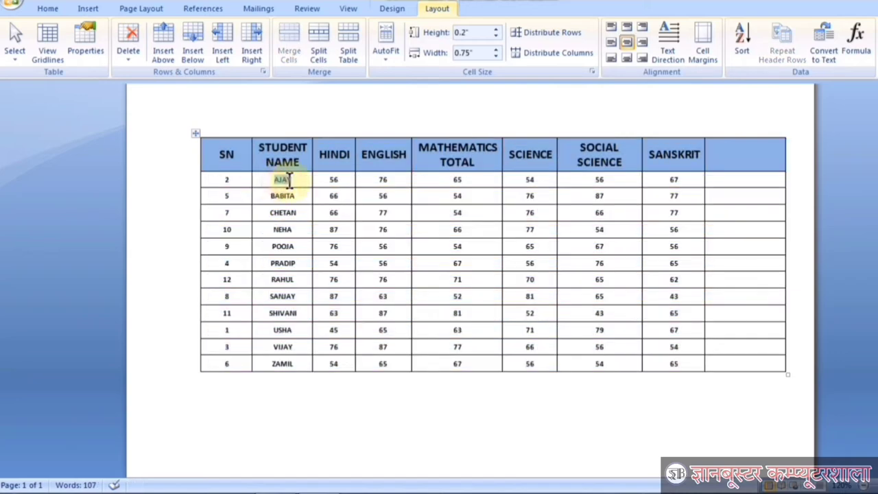
pyautogui.doubleClick(282, 195)
pyautogui.doubleClick(282, 212)
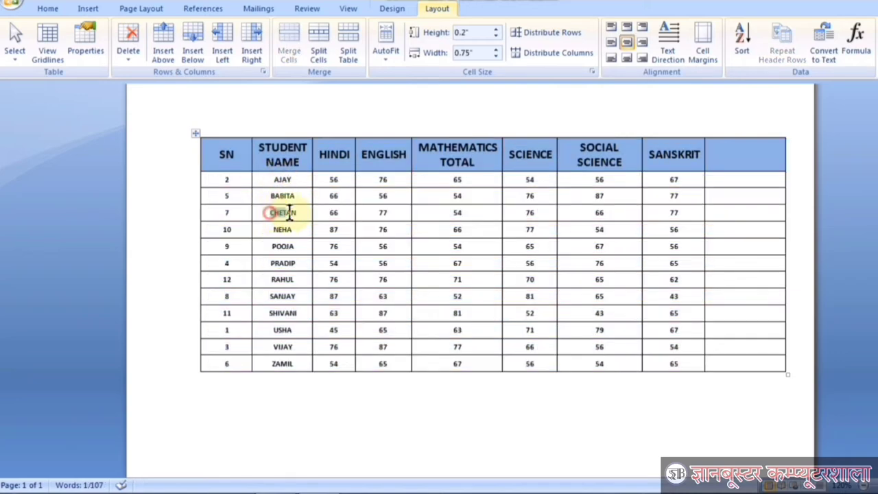
pyautogui.moveTo(282, 211); pyautogui.dragTo(323, 213)
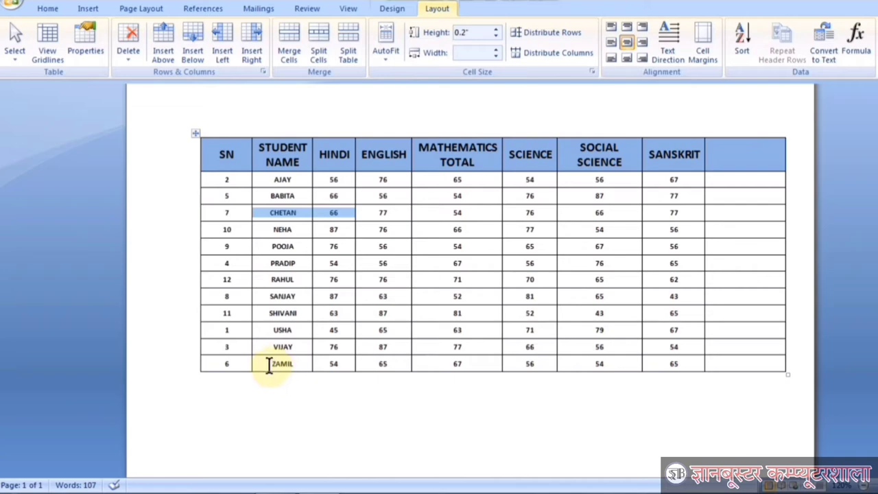
pyautogui.moveTo(269, 364); pyautogui.dragTo(292, 365)
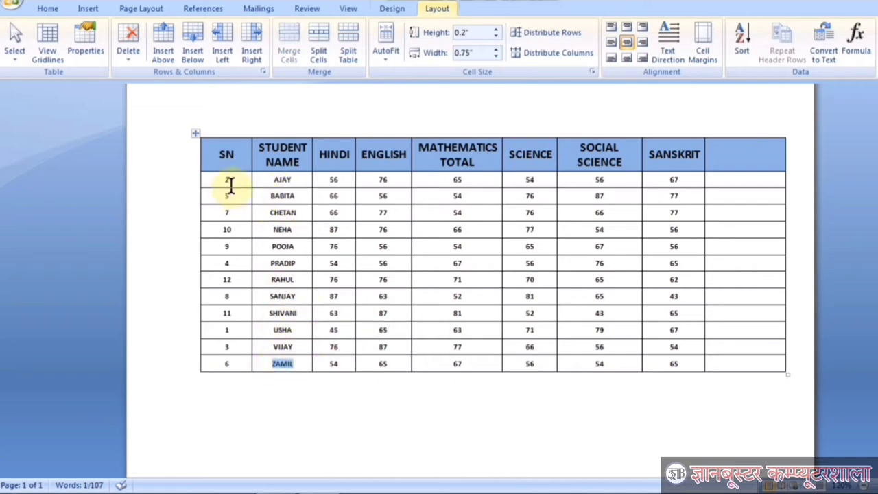
pyautogui.moveTo(226, 180)
pyautogui.mouseDown()
pyautogui.moveTo(219, 216)
pyautogui.moveTo(228, 363)
pyautogui.mouseUp()
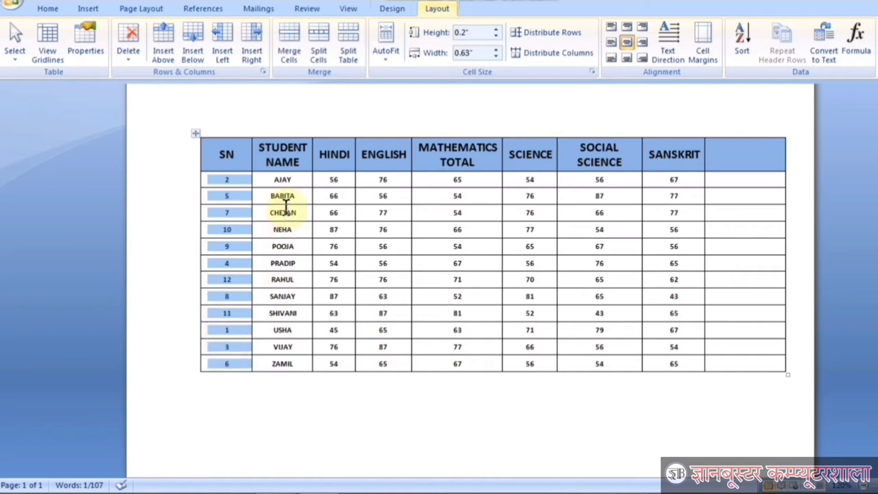
pyautogui.click(284, 187)
pyautogui.moveTo(284, 183); pyautogui.dragTo(302, 364)
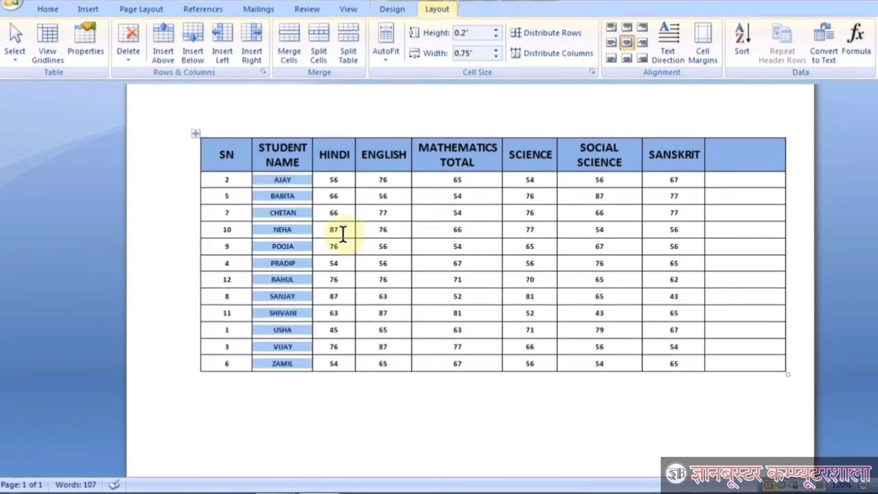
pyautogui.moveTo(331, 231); pyautogui.dragTo(672, 230)
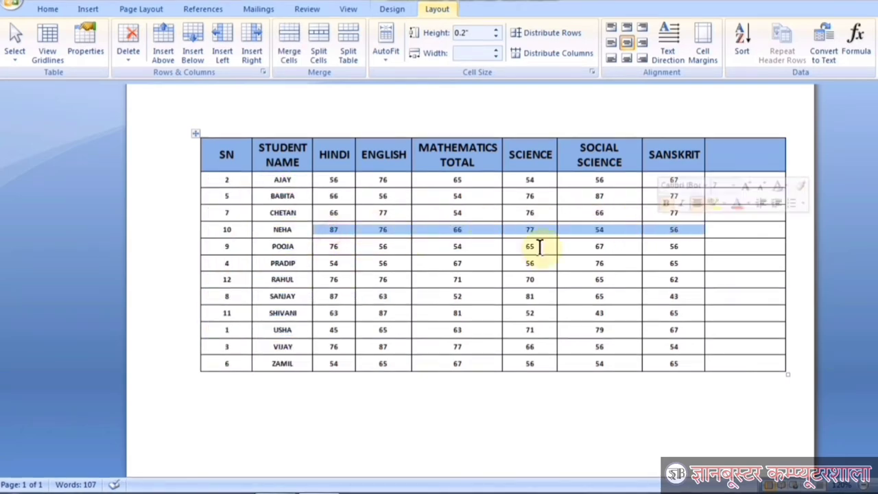
pyautogui.click(379, 247)
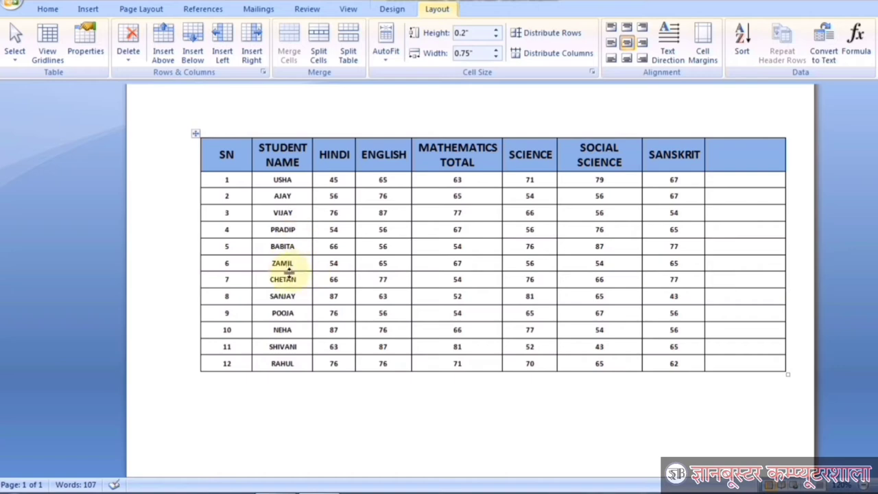
# Select BABITA's row, dismiss the Shading colours unchanged, reselect the row, and show Table Tools Layout
pyautogui.moveTo(260, 246); pyautogui.dragTo(671, 250)
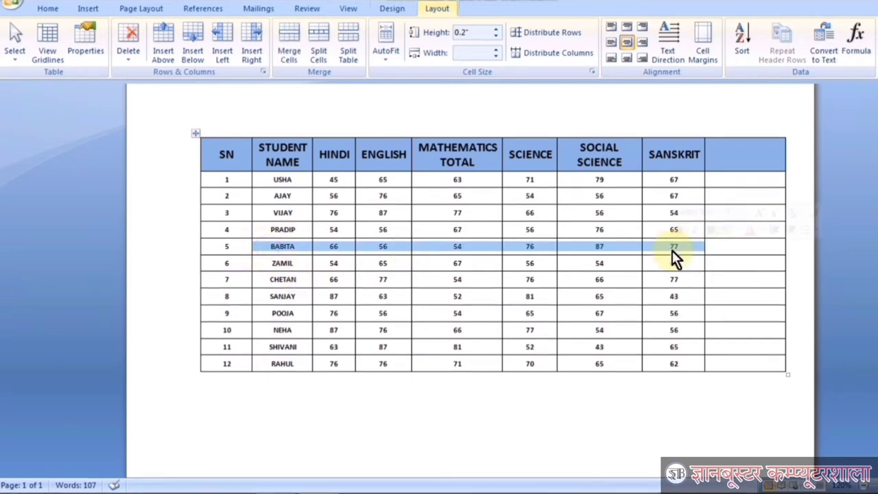
pyautogui.scroll(4, 273, 55)
pyautogui.scroll(4, 273, 56)
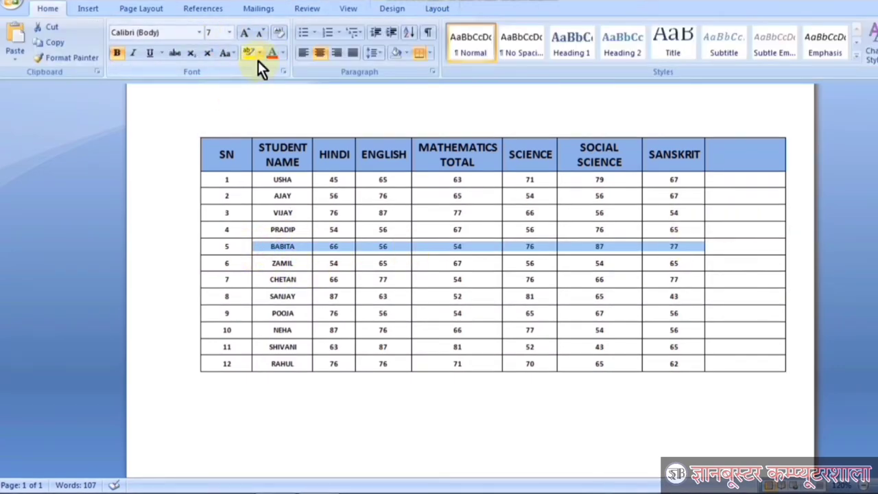
pyautogui.click(406, 52)
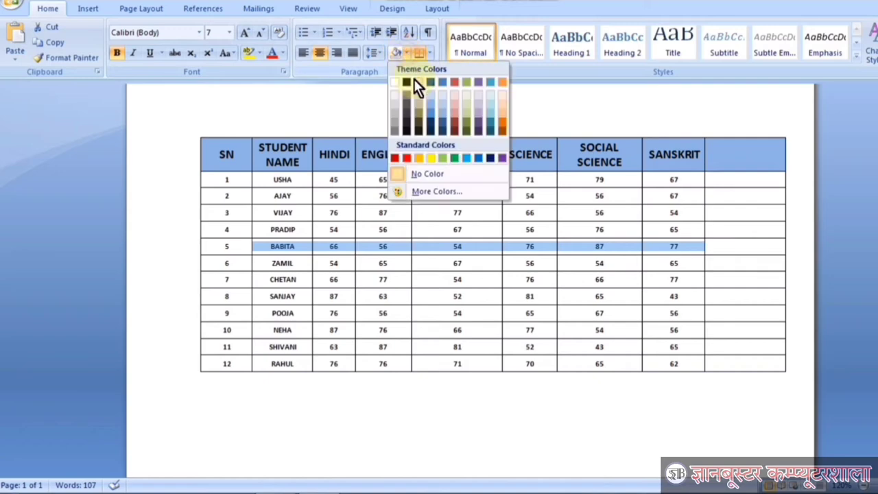
pyautogui.click(436, 114)
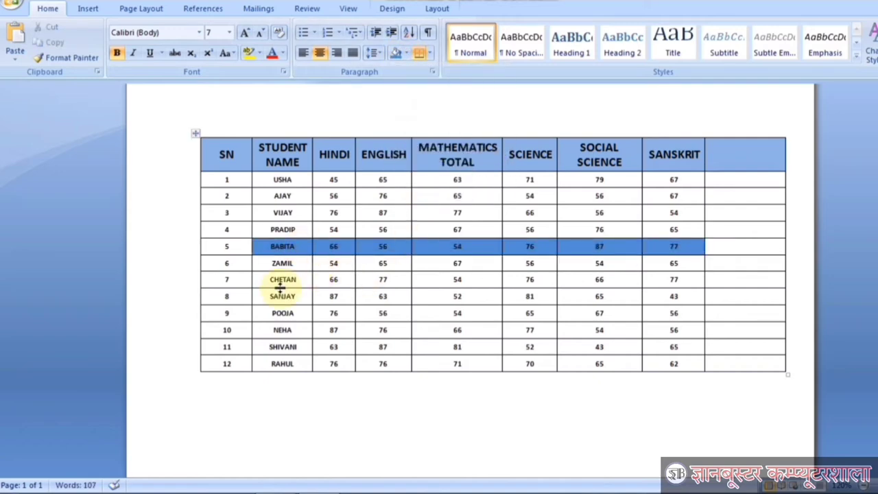
pyautogui.moveTo(255, 245); pyautogui.dragTo(689, 245)
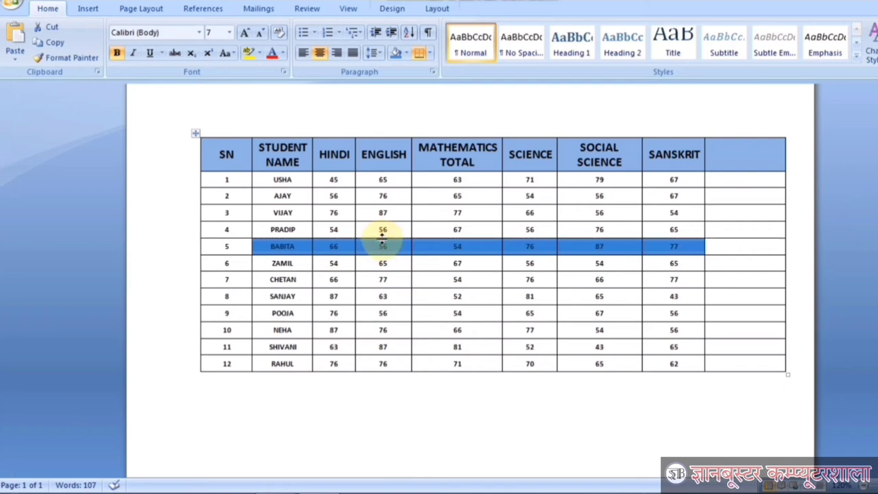
pyautogui.click(436, 9)
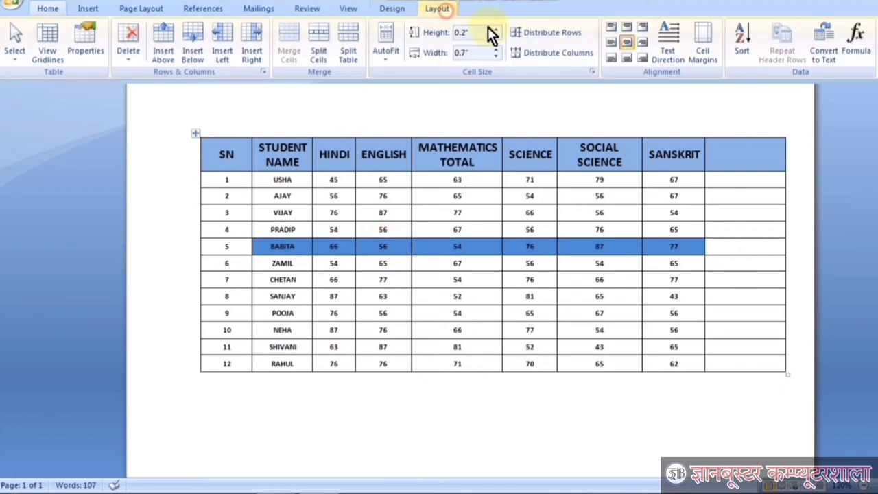
# Re-sort the table by STUDENT NAME ascending, AJAY to ZAMIL, and clear the selection
pyautogui.click(739, 35)
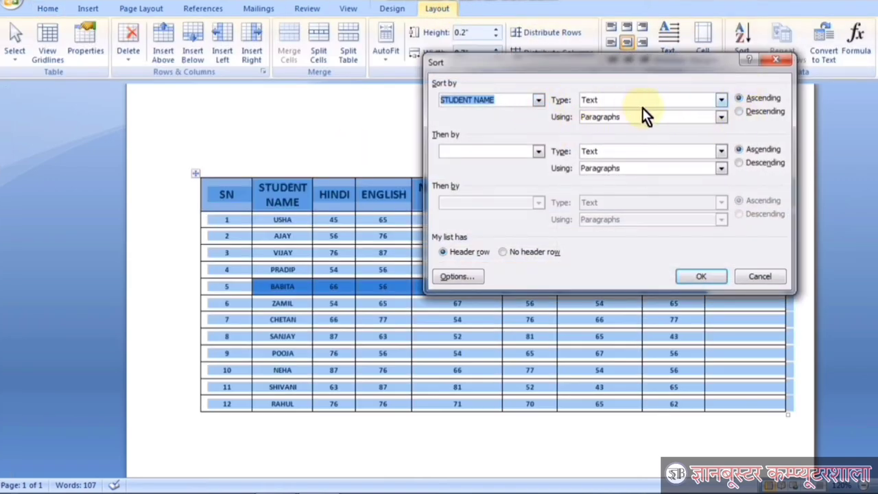
pyautogui.click(701, 276)
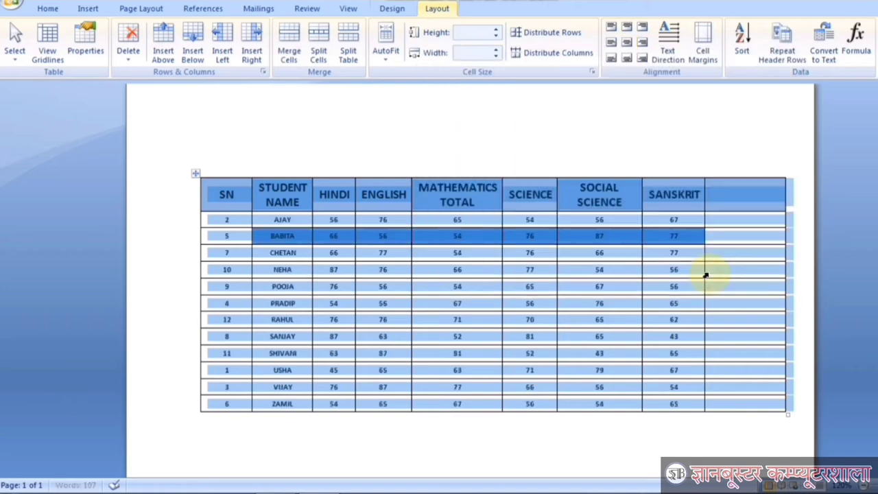
pyautogui.click(275, 222)
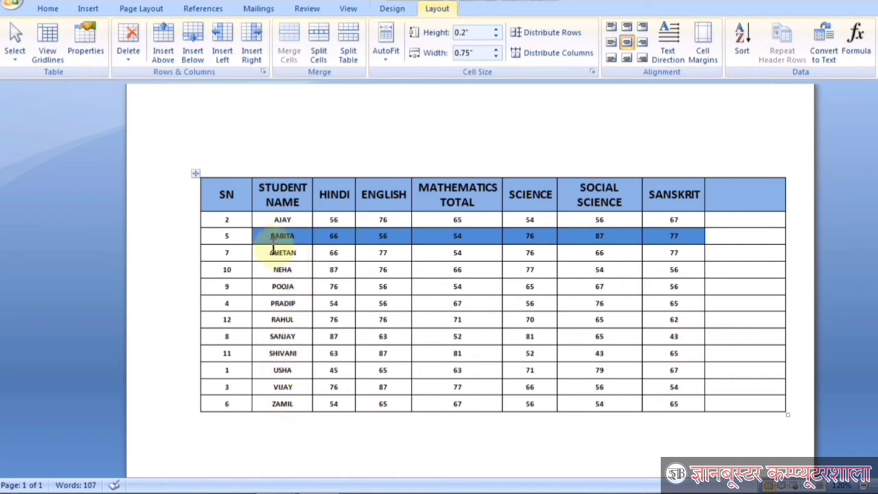
pyautogui.moveTo(271, 235); pyautogui.dragTo(732, 237)
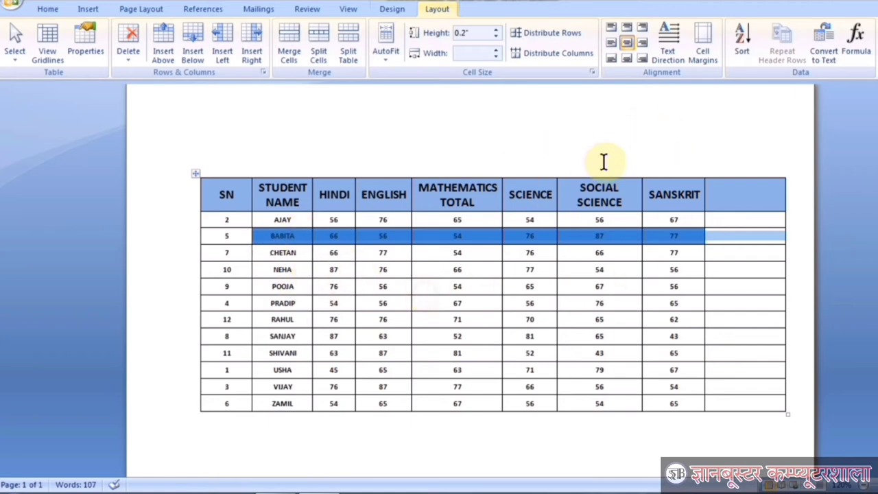
pyautogui.click(738, 39)
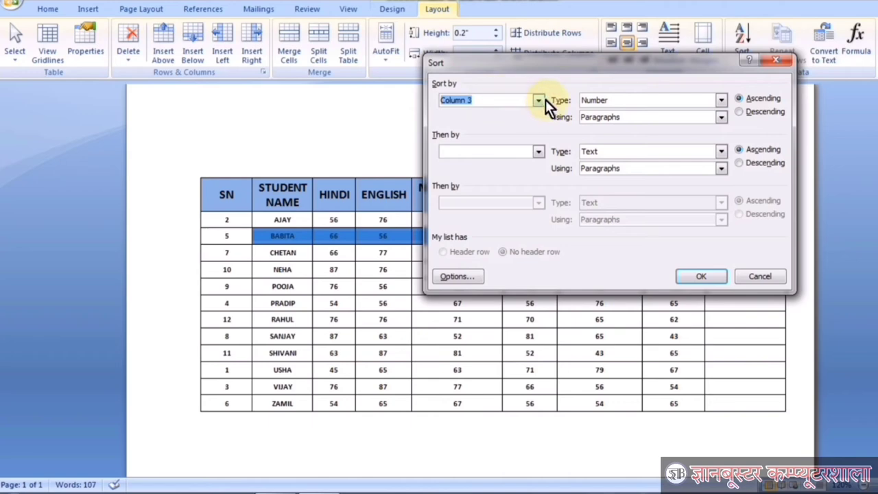
pyautogui.moveTo(557, 68); pyautogui.dragTo(210, 266)
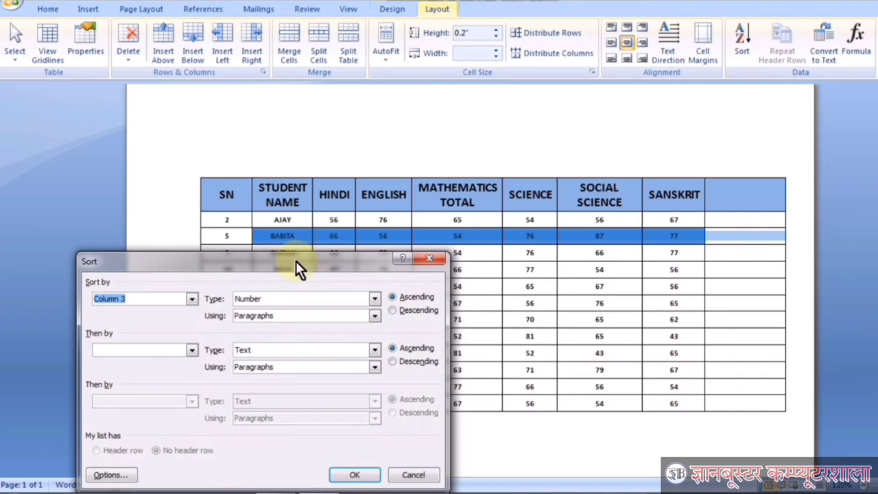
pyautogui.moveTo(295, 260); pyautogui.dragTo(595, 179)
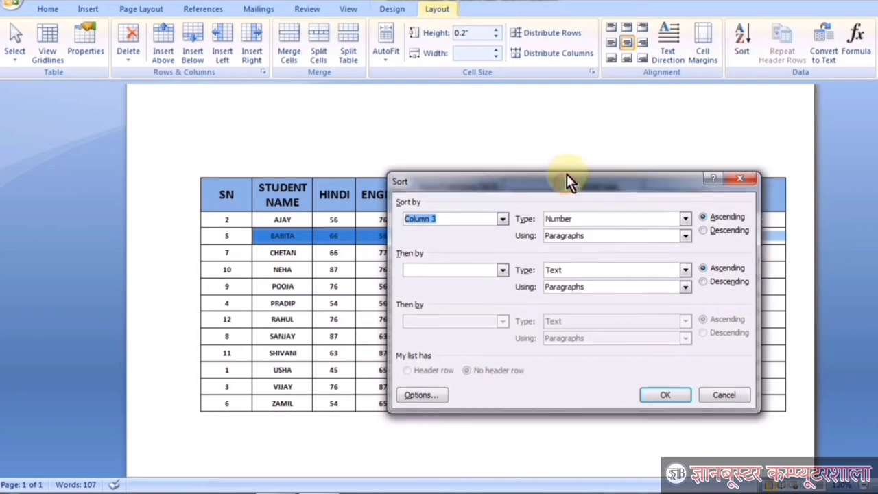
pyautogui.moveTo(566, 178); pyautogui.dragTo(596, 98)
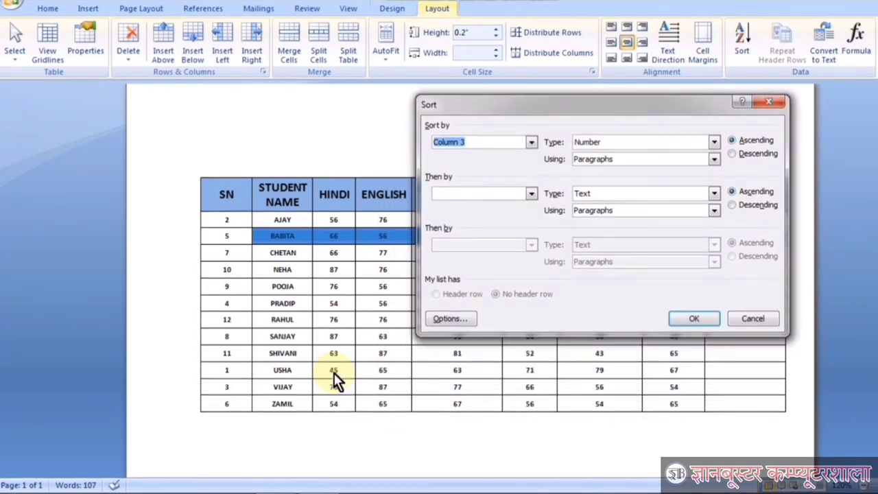
pyautogui.click(777, 104)
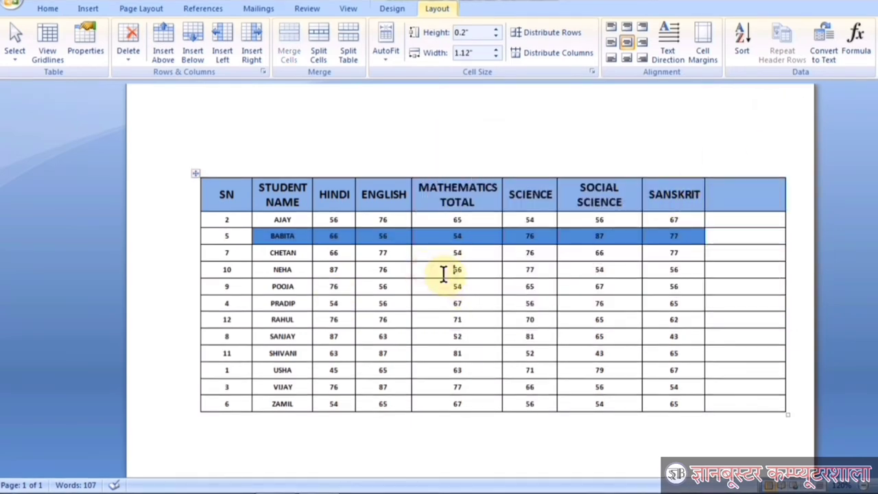
# Sort the table by HINDI marks in descending order, from NEHA's 87 to USHA's 45
pyautogui.click(739, 48)
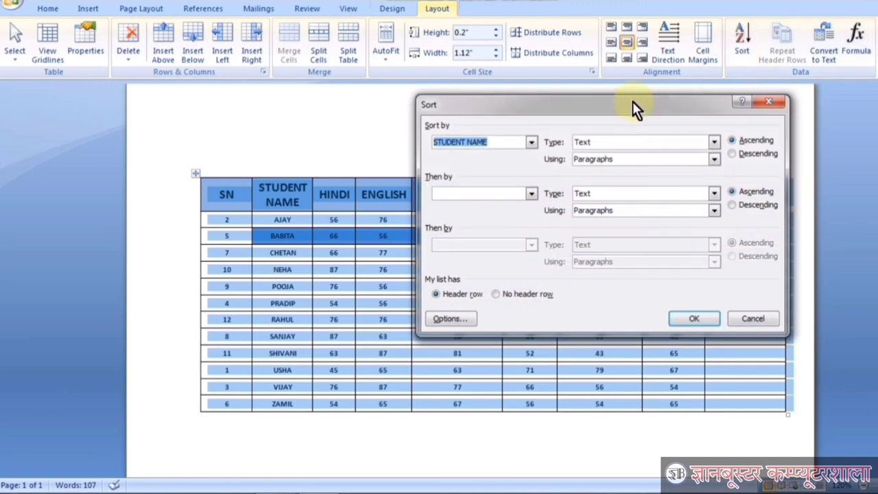
pyautogui.click(531, 142)
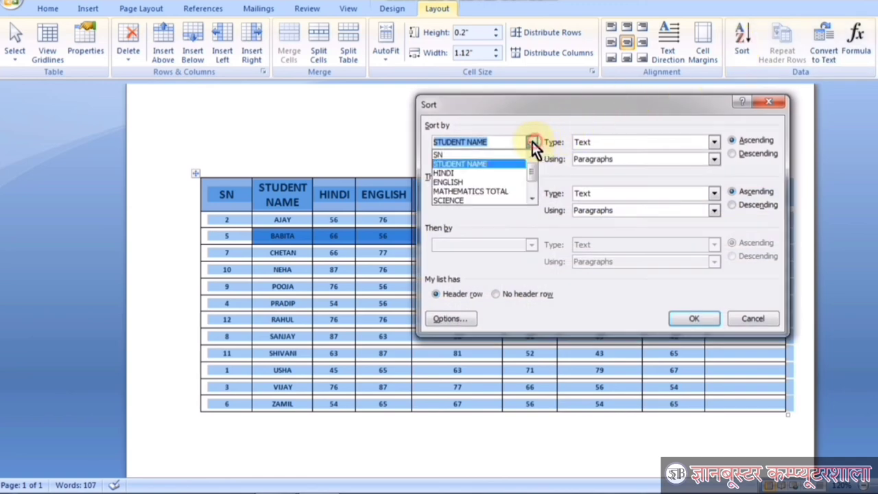
pyautogui.click(443, 172)
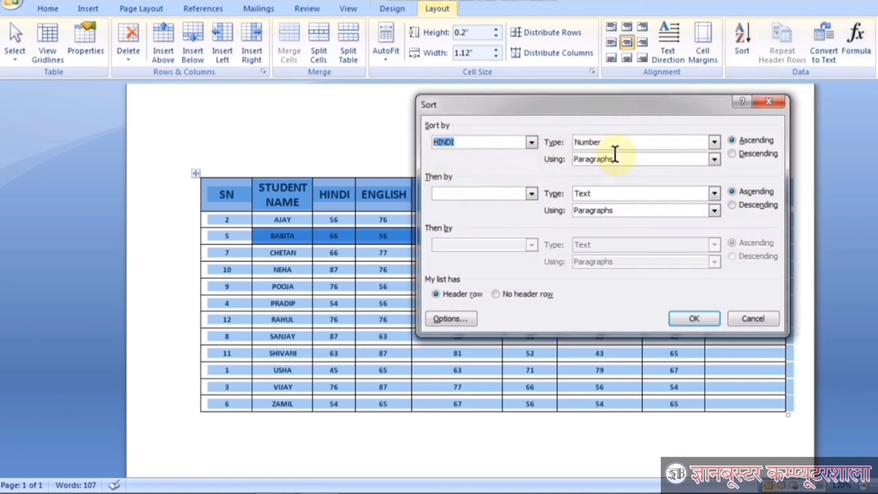
pyautogui.moveTo(658, 108); pyautogui.dragTo(681, 95)
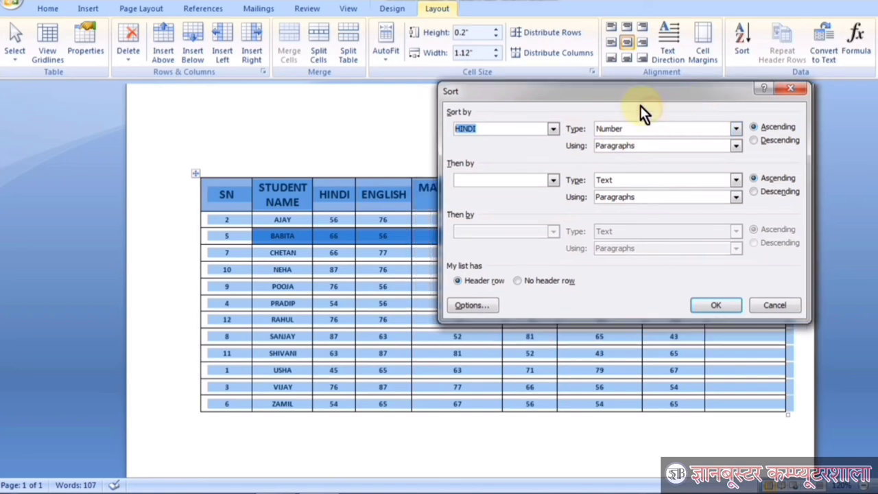
pyautogui.click(754, 140)
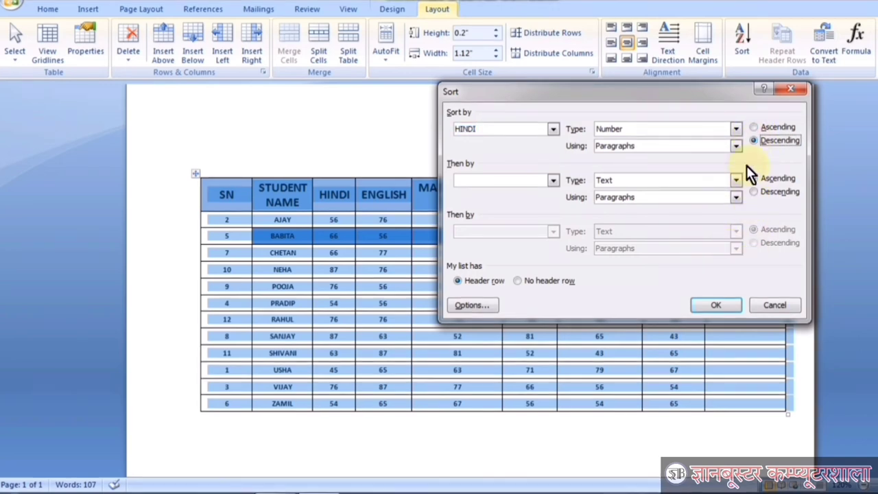
pyautogui.click(720, 302)
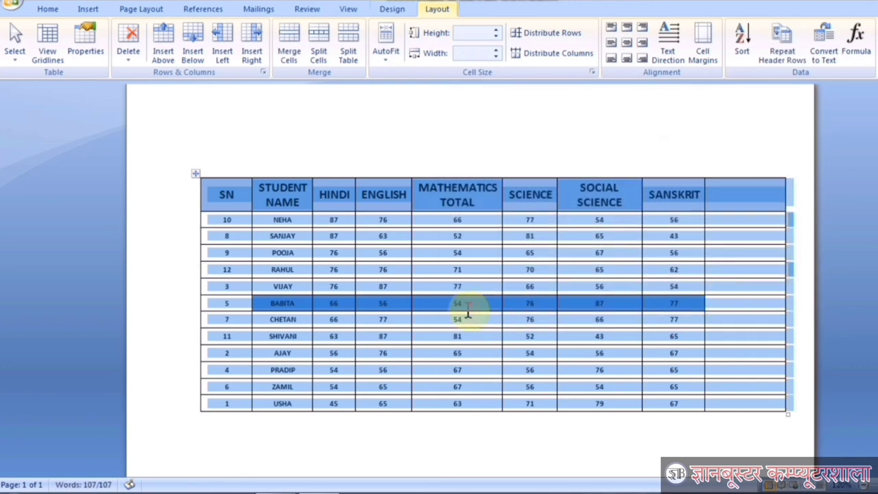
# Deselect the table, select USHA's Hindi mark of 45, and bring up Sort again
pyautogui.click(316, 221)
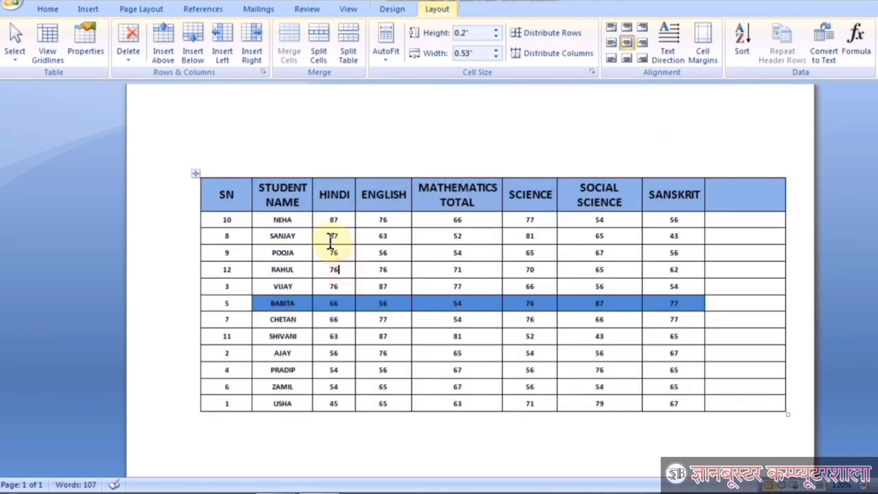
pyautogui.doubleClick(336, 404)
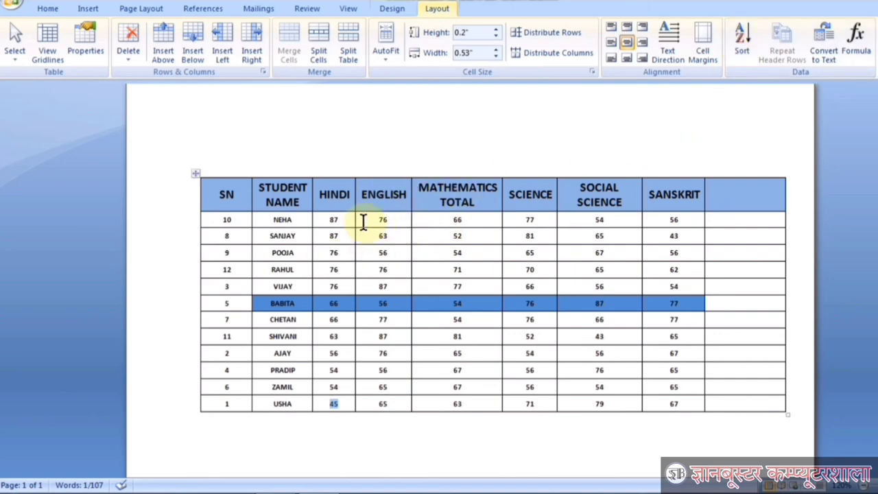
pyautogui.click(741, 41)
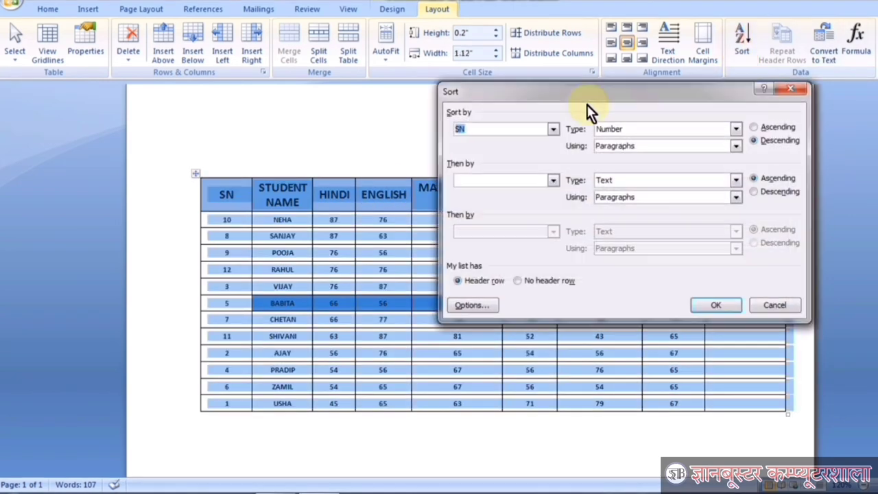
# Sort the table by SN as Number, Ascending, restoring rows 1 (USHA) through 12 (RAHUL)
pyautogui.click(553, 129)
pyautogui.scroll(-1, 493, 171)
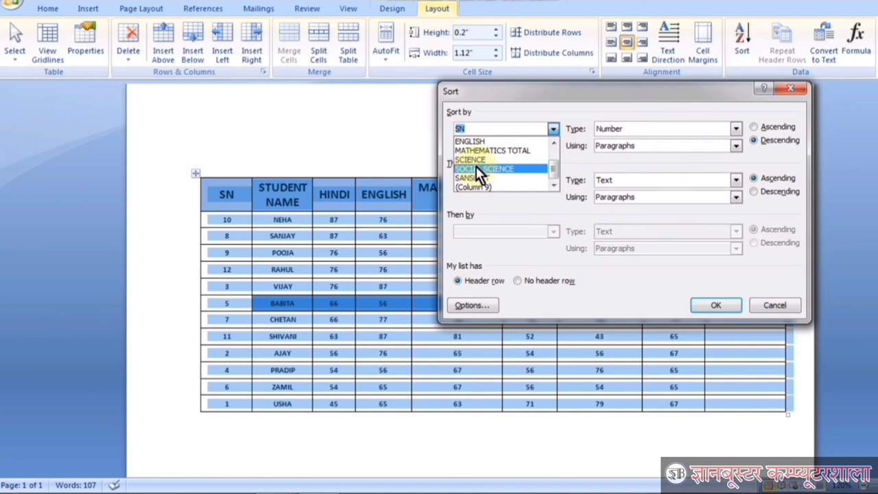
pyautogui.click(751, 125)
pyautogui.click(757, 139)
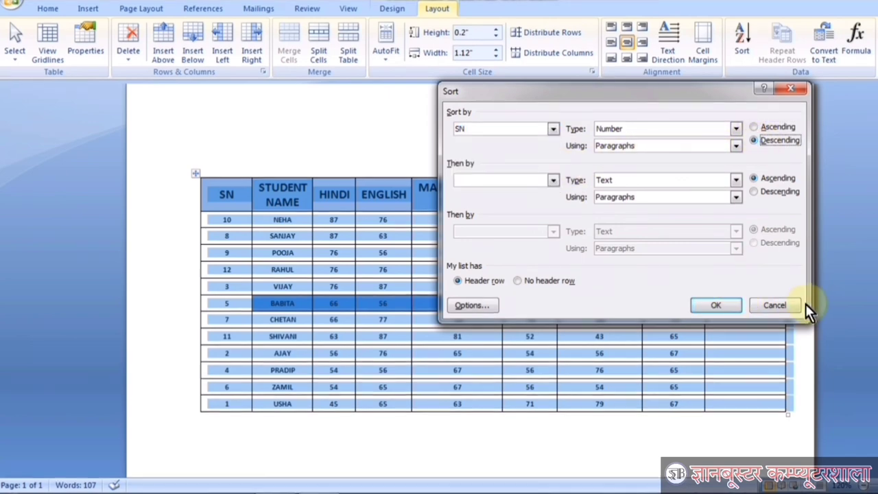
pyautogui.click(552, 128)
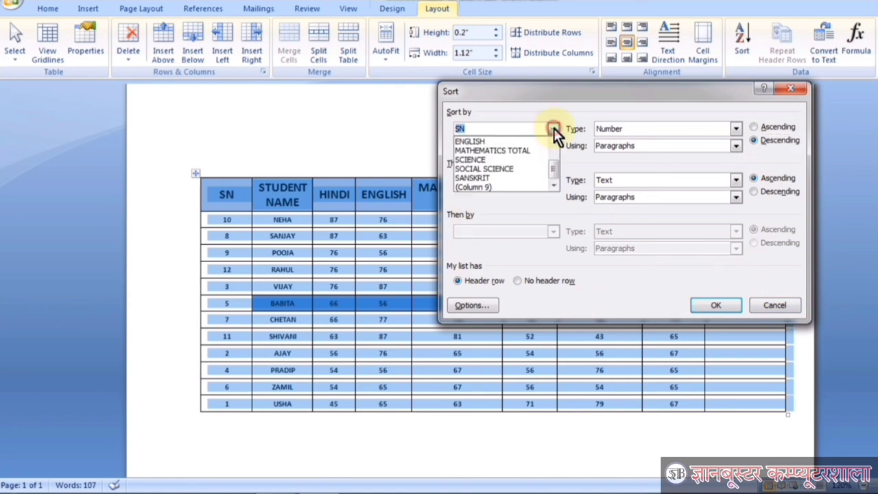
pyautogui.click(511, 140)
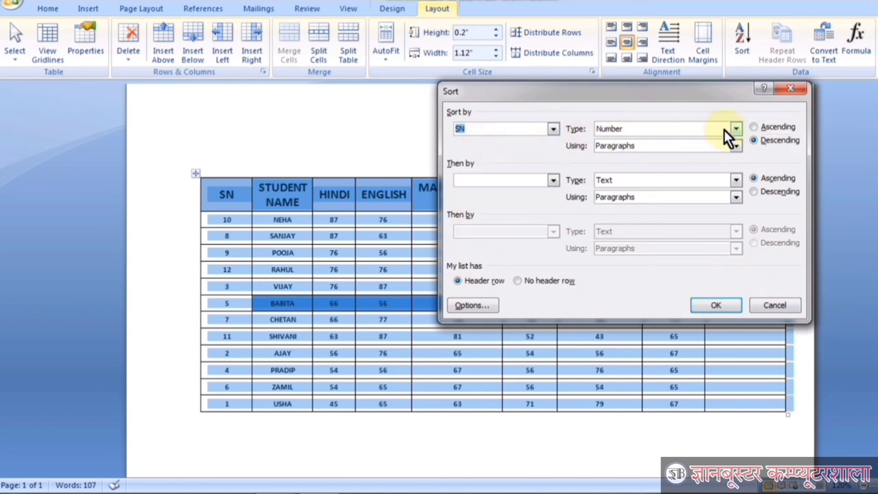
pyautogui.click(753, 128)
pyautogui.click(716, 305)
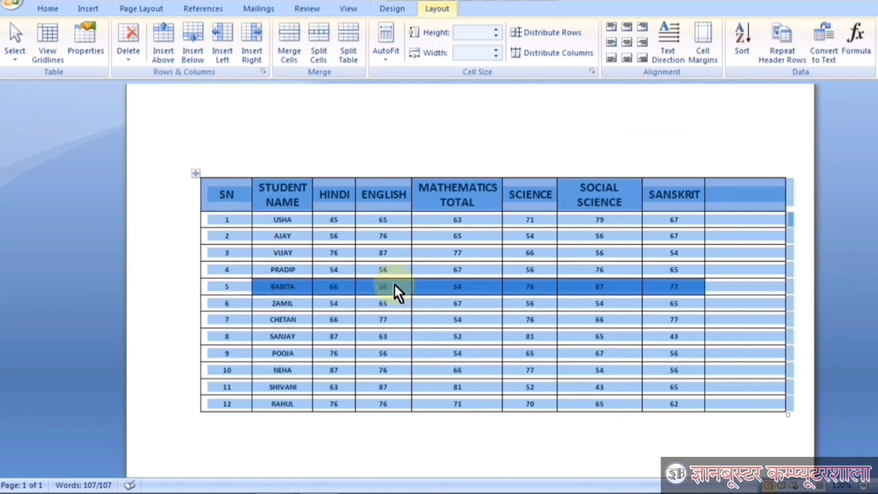
pyautogui.click(370, 253)
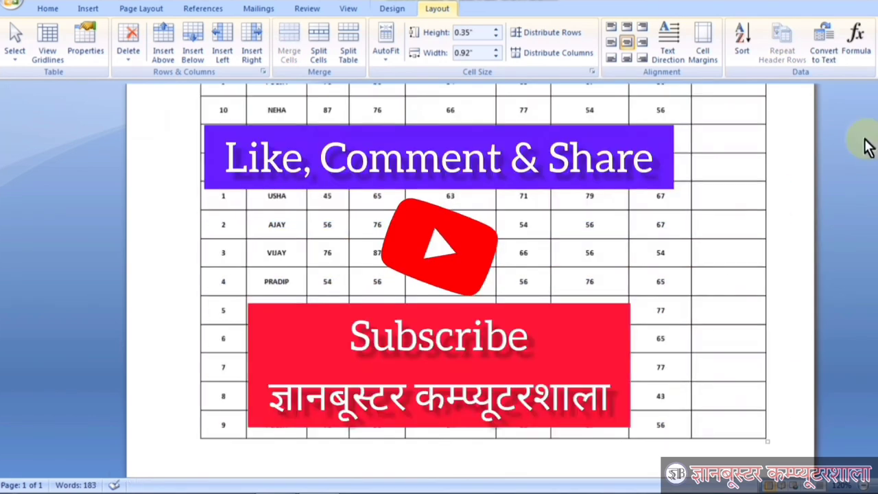